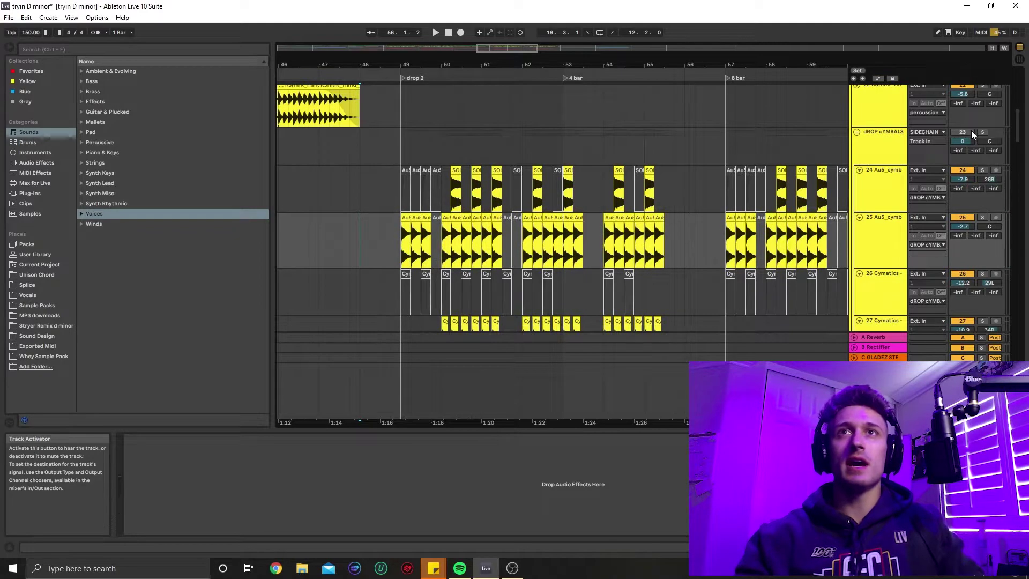
Play drop 2 from bar 48 and listen to it together with the cymbal tracks.
key("space")
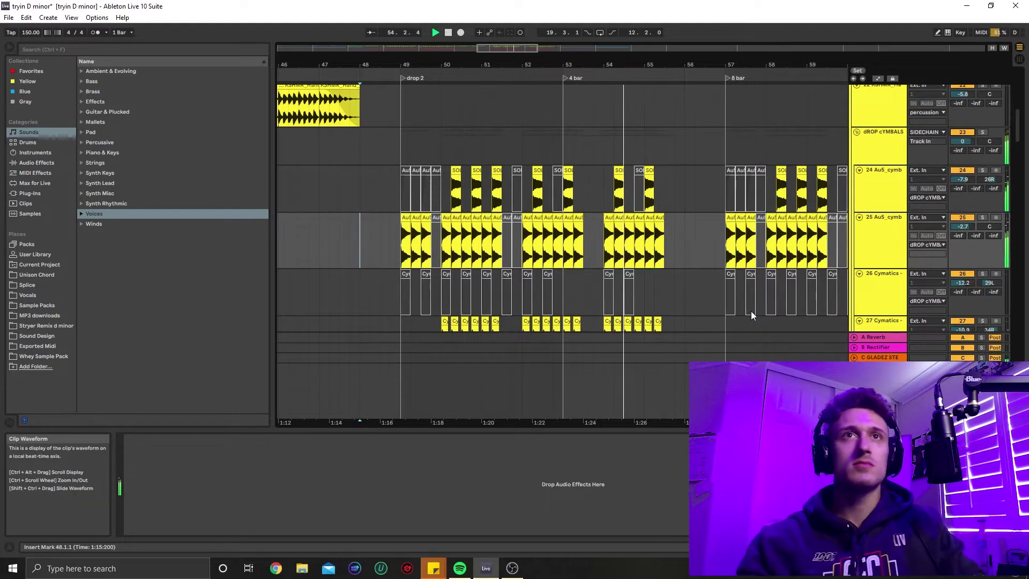
scroll(740, 308, "down", 1)
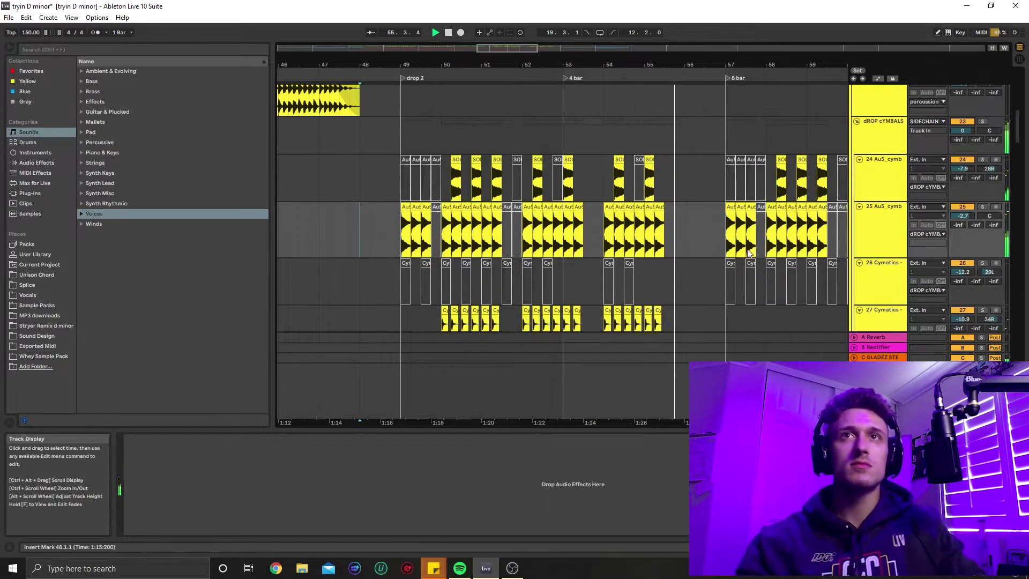
scroll(743, 257, "up", 3)
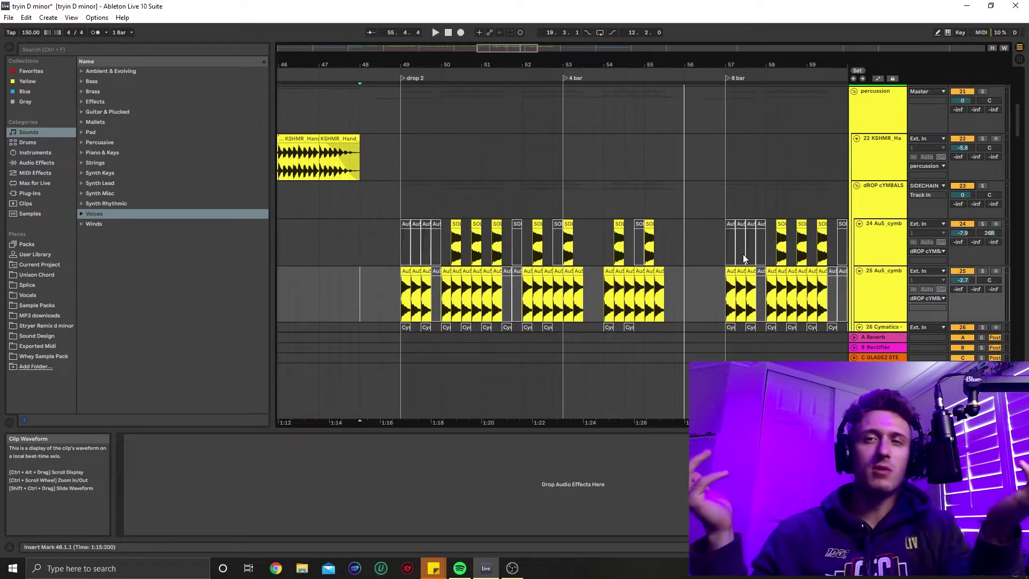
Solo the Cymatics cymbal track 28 and play it from bar 50.
left_click(892, 115)
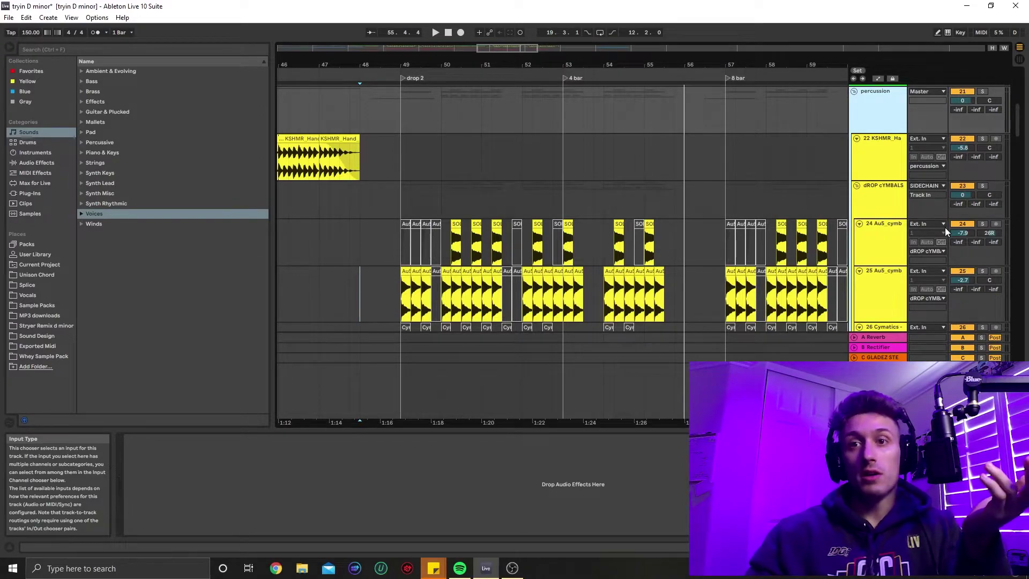
scroll(544, 284, "down", 5)
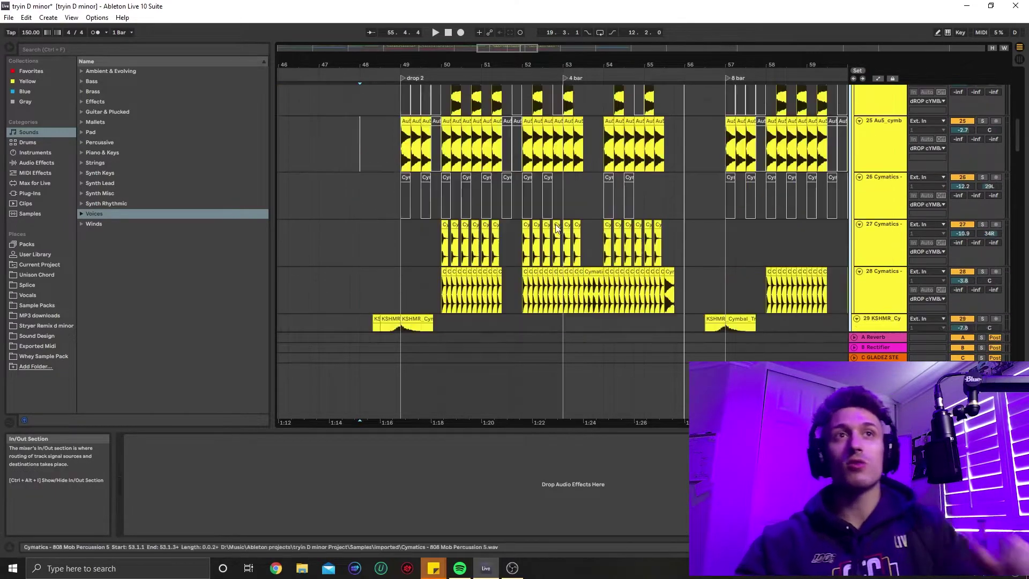
left_click(544, 285)
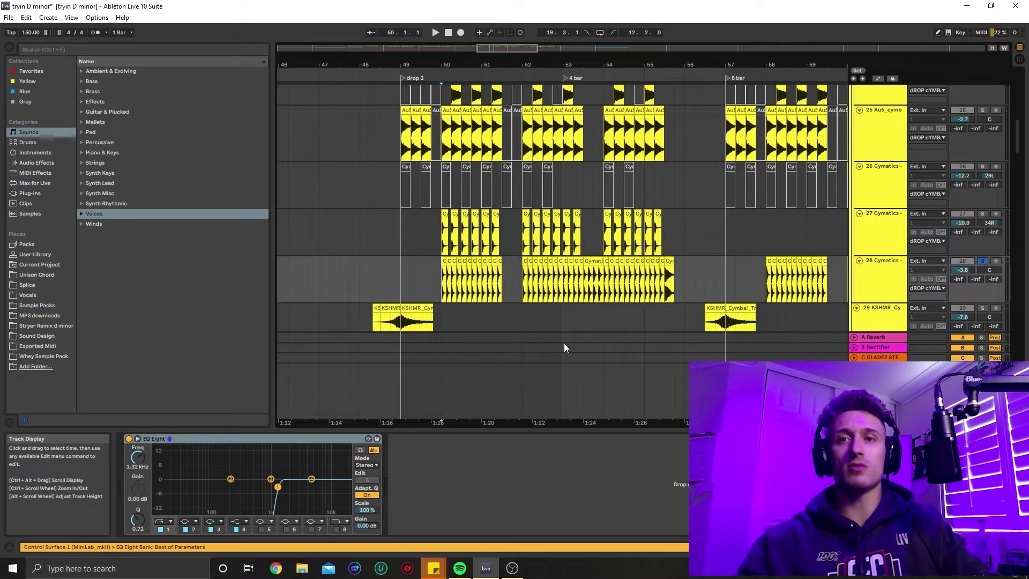
key("space")
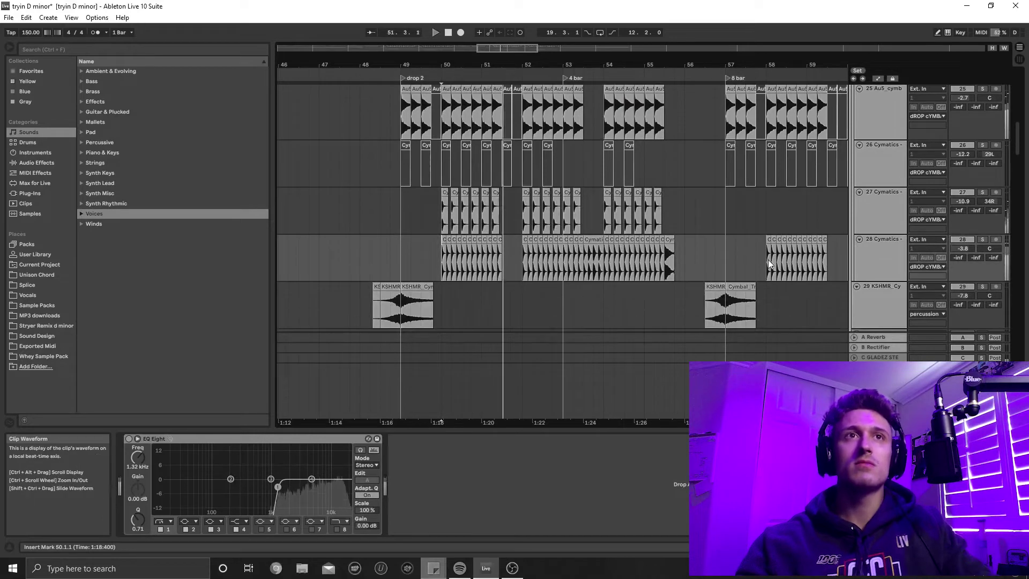
Play drop 2 from bar 50 at the bass tracks' 69 Group and stop playback.
scroll(834, 235, "down", 2)
left_click_drag(1022, 128, 1024, 292)
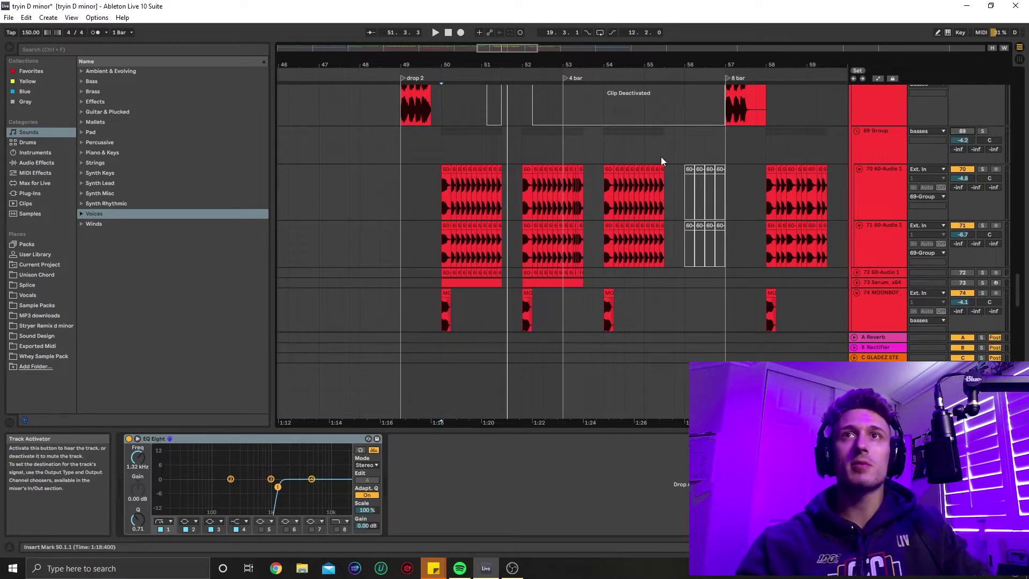
left_click(445, 152)
key("space")
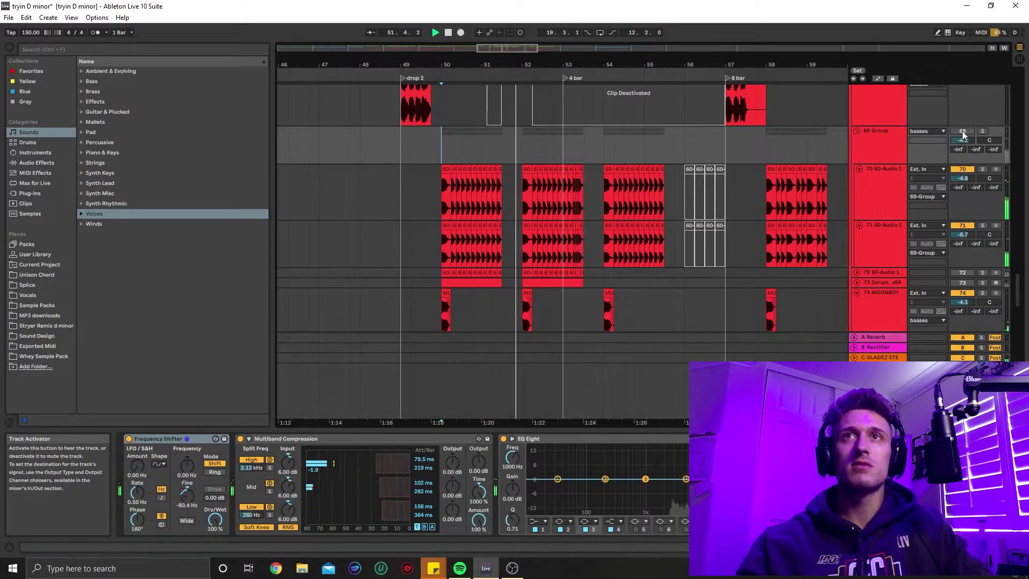
key("space")
Play the drop from bar 50 at the cymbal tracks while toggling the dROP CYMBALS group's activator, and stop playback.
scroll(821, 214, "up", 5)
scroll(821, 212, "up", 10)
scroll(834, 203, "up", 15)
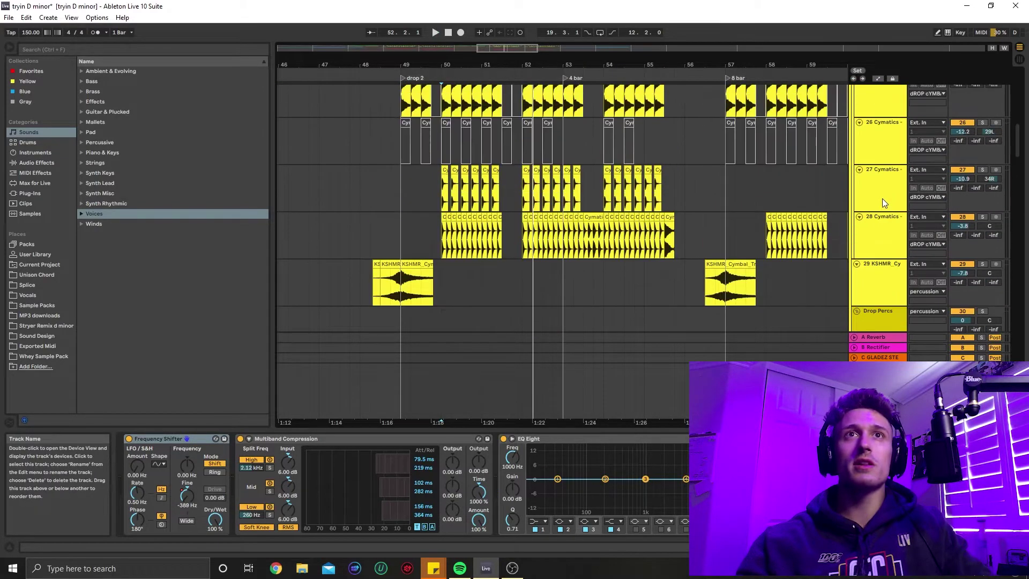
scroll(883, 198, "up", 3)
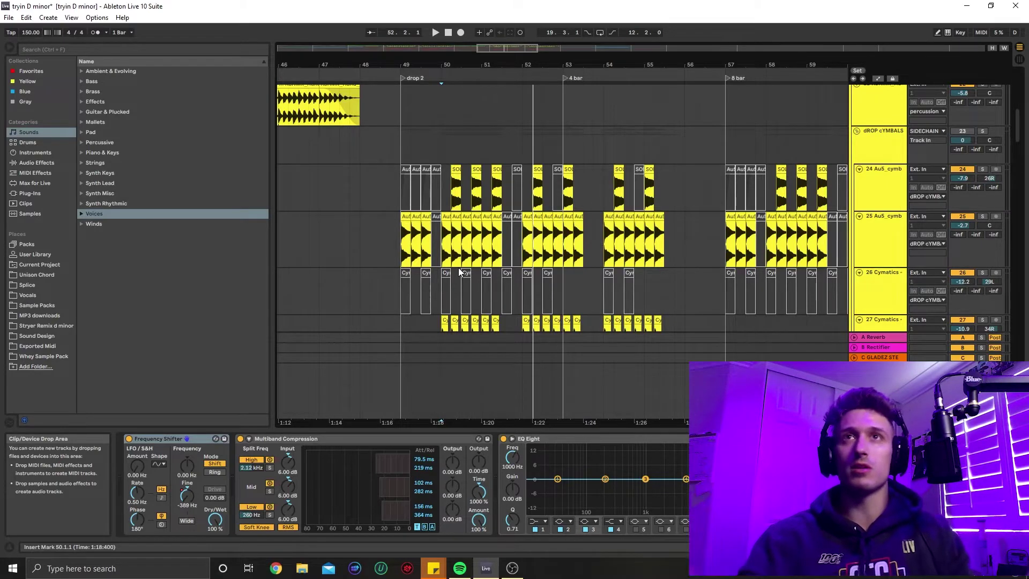
left_click(442, 304)
key("space")
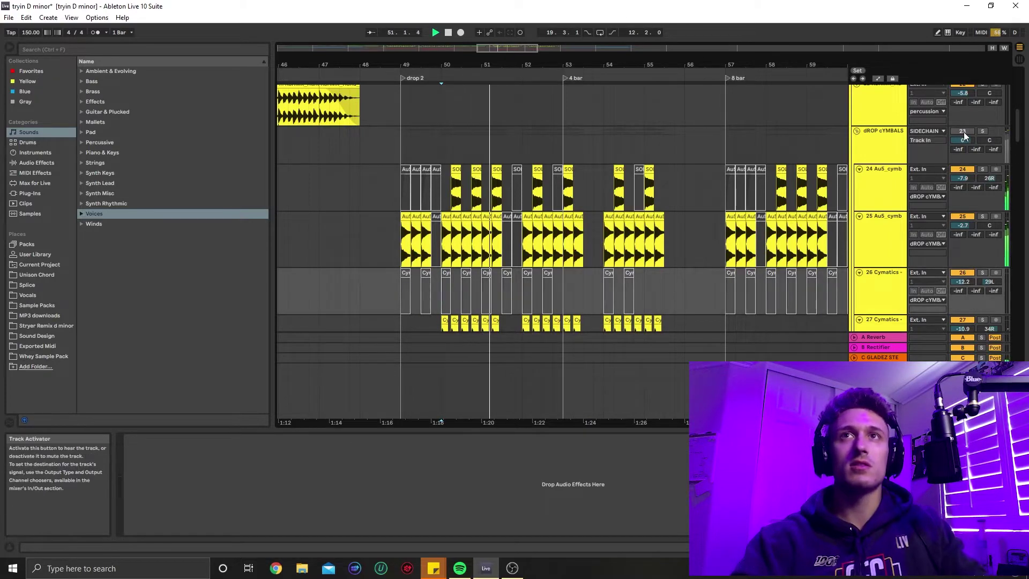
left_click(963, 131)
key("space")
key("space")
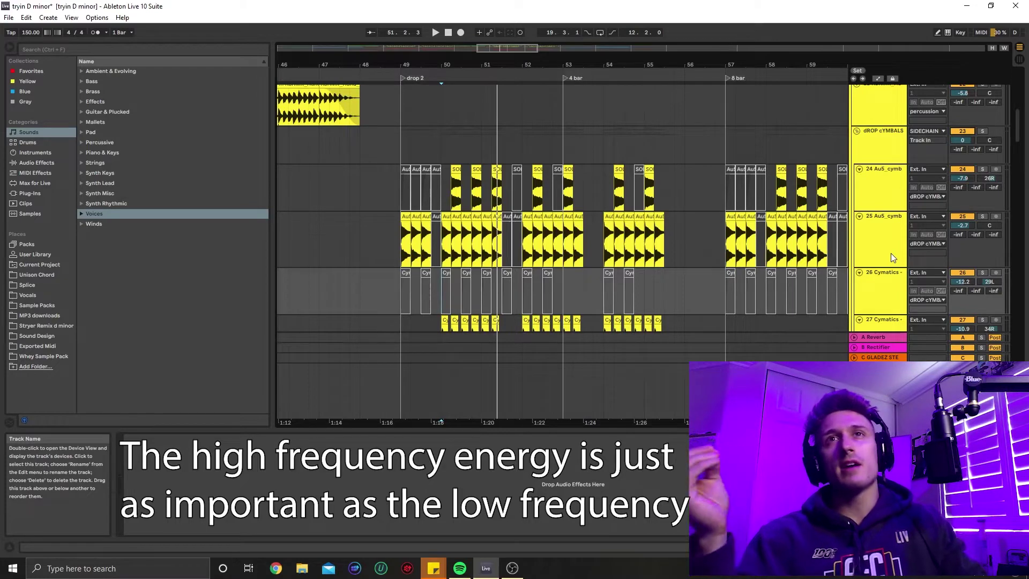
Show the basses group's devices and examine its EQ Eight high cut in relation to the cymbal tracks.
scroll(832, 249, "down", 5)
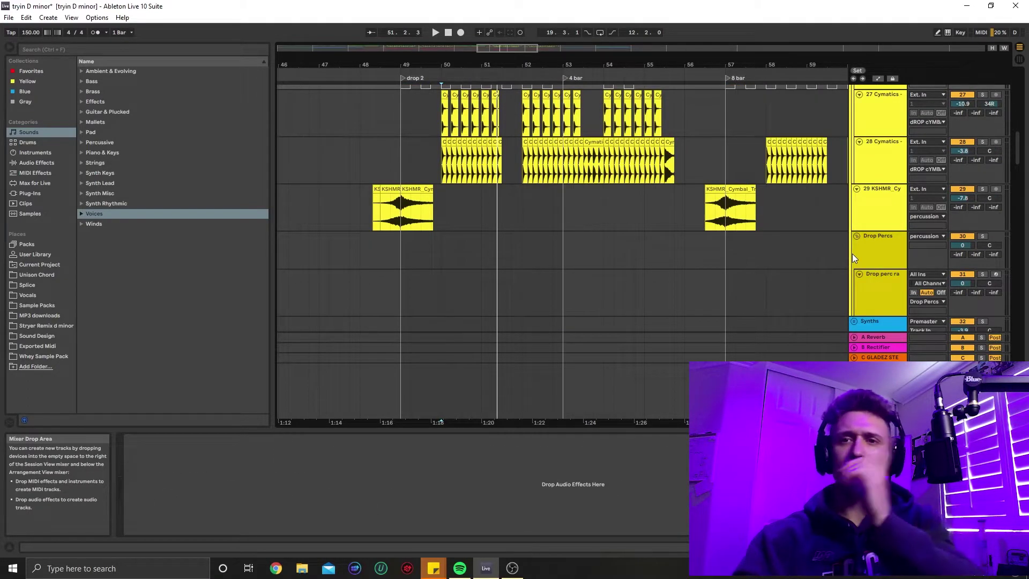
scroll(853, 254, "down", 10)
scroll(764, 260, "down", 8)
scroll(813, 265, "up", 10)
left_click(859, 212)
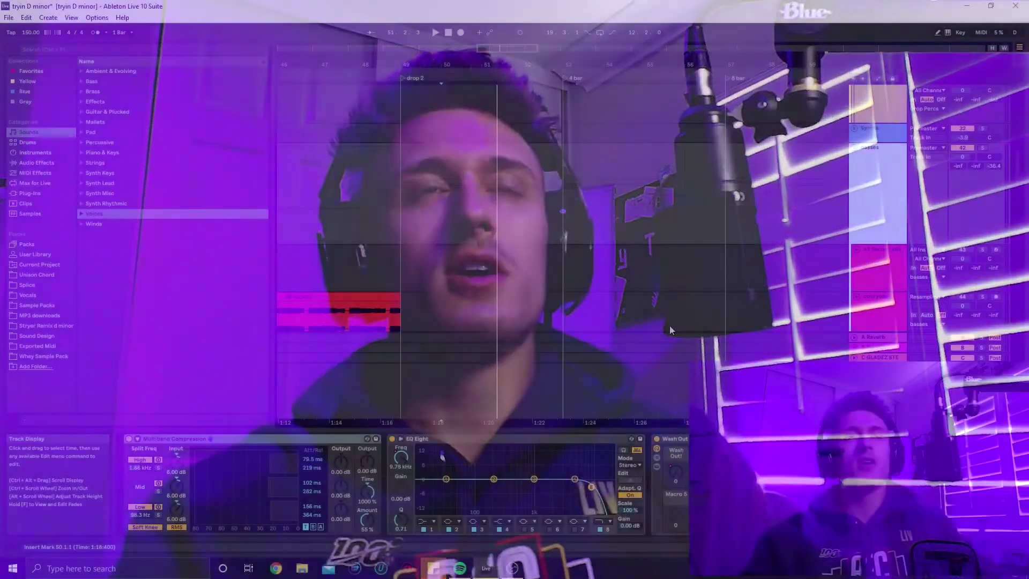
scroll(635, 371, "up", 5)
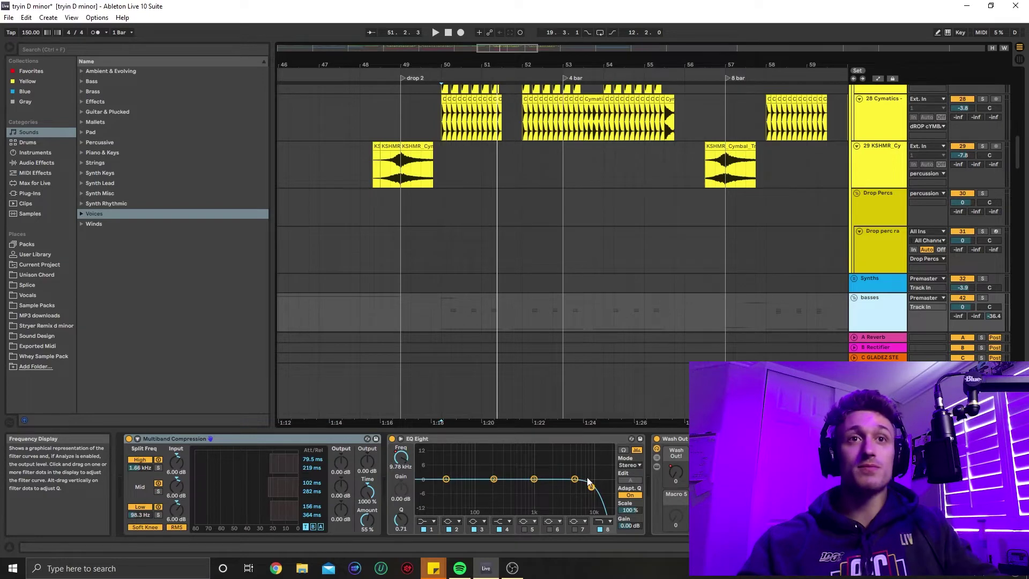
scroll(554, 395, "up", 5)
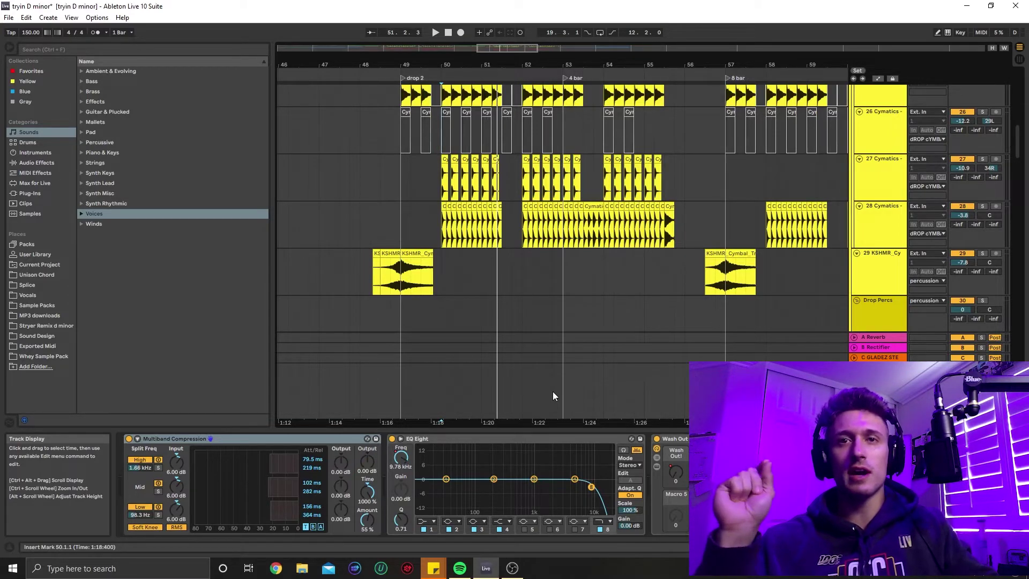
scroll(593, 382, "up", 1)
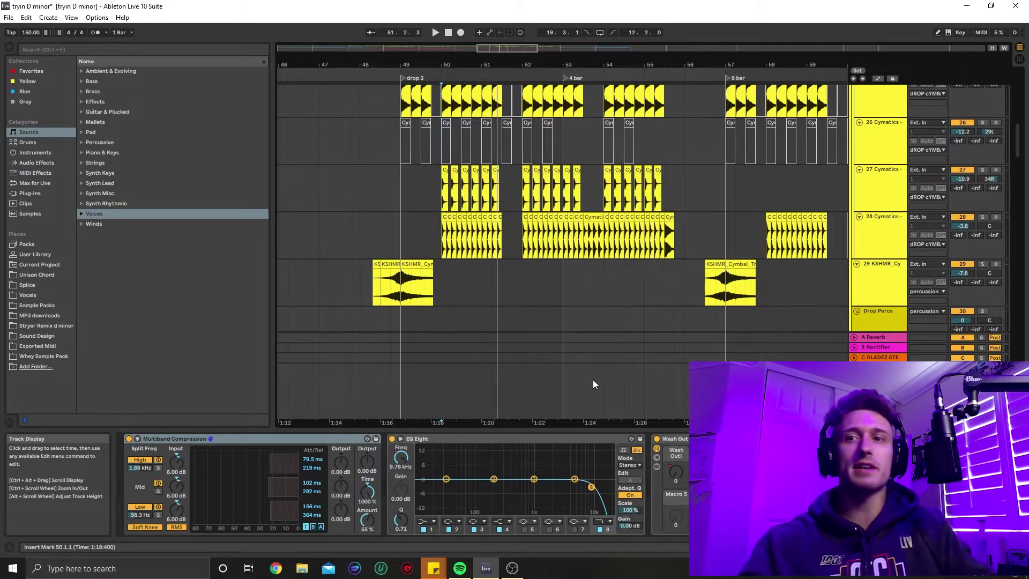
scroll(593, 379, "up", 5)
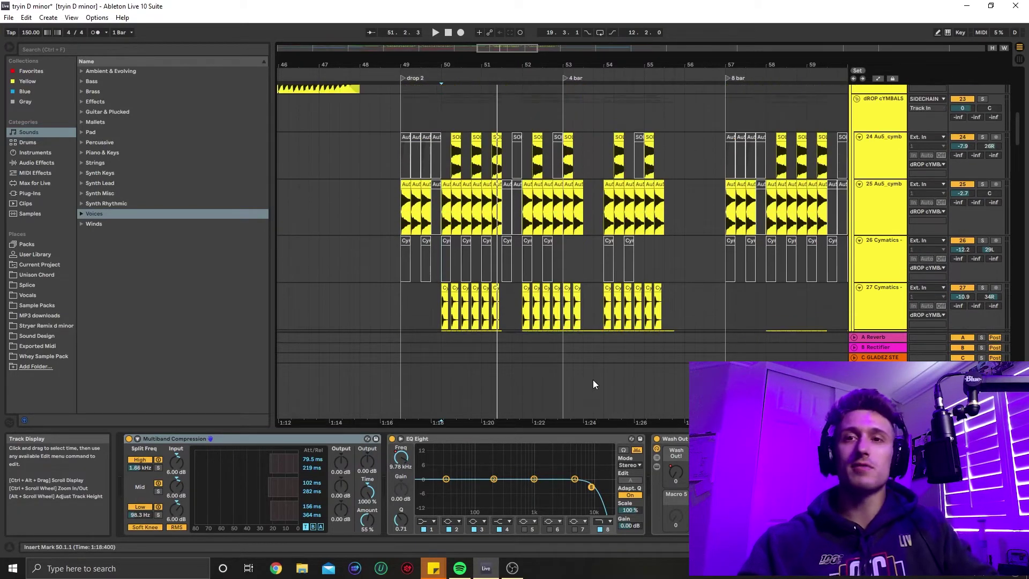
scroll(589, 386, "down", 5)
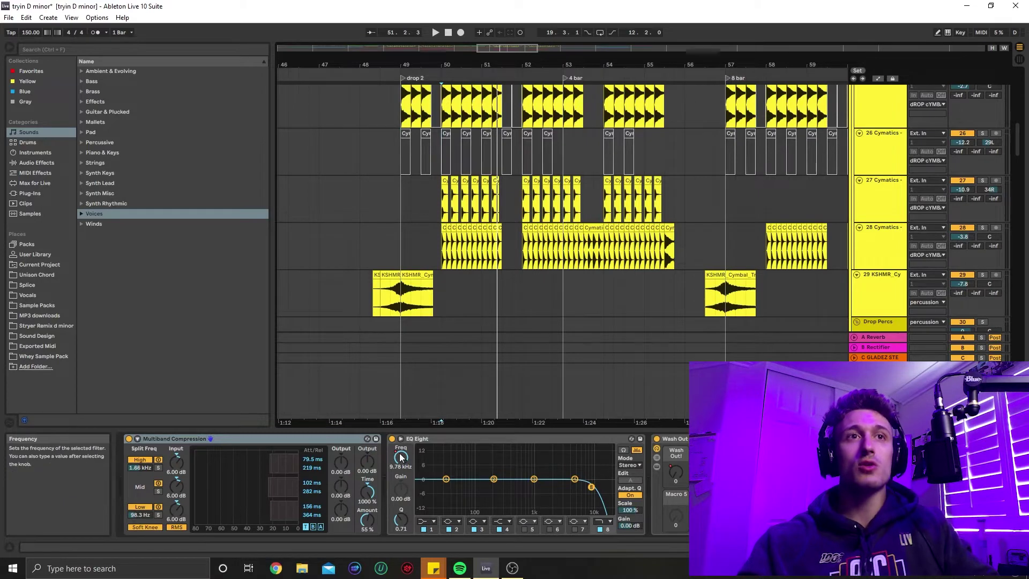
Try the basses EQ Eight high cut at 22.0 kHz while playing the soloed group from bar 50, and re-enable its automation.
left_click_drag(400, 457, 401, 437)
scroll(825, 253, "down", 10)
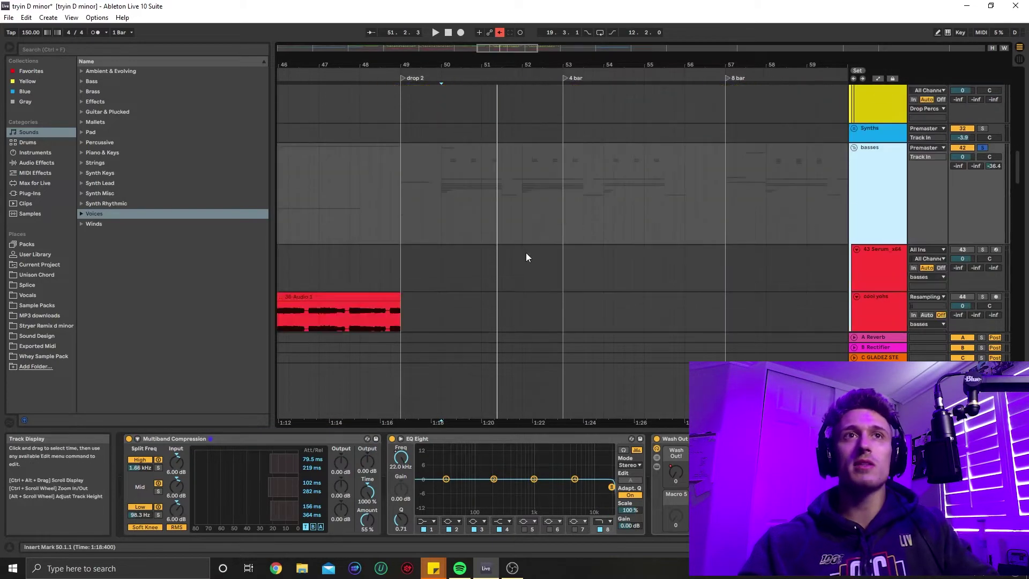
left_click(439, 211)
key("space")
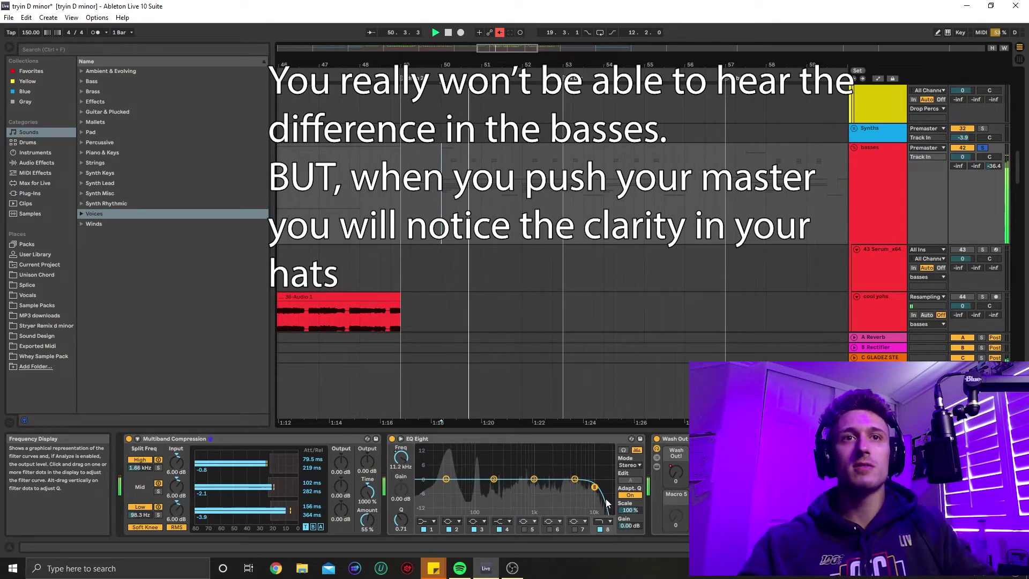
key("a")
left_click(500, 32)
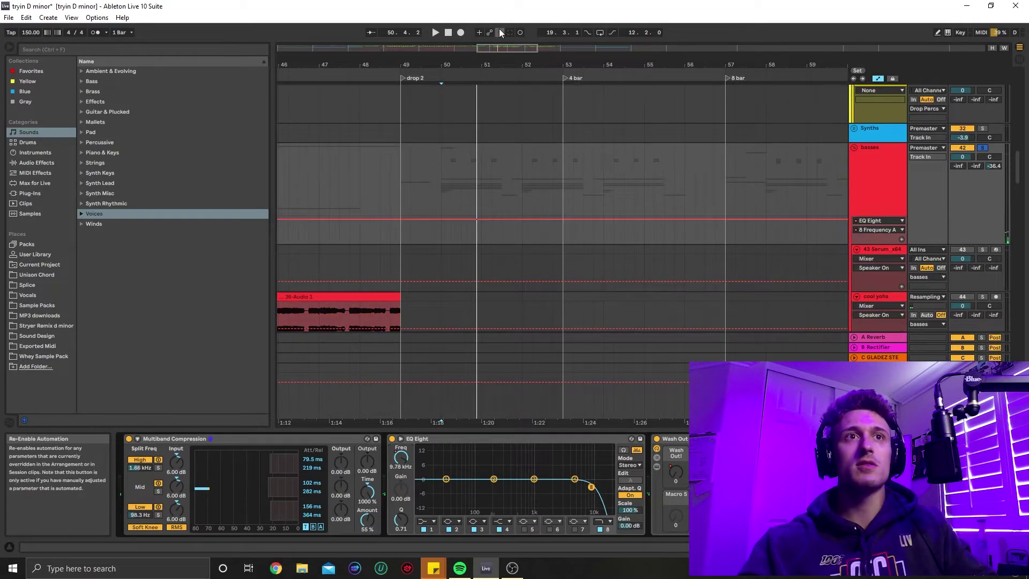
Compare the soloed basses during playback with their EQ Eight switched off and back on.
key("space")
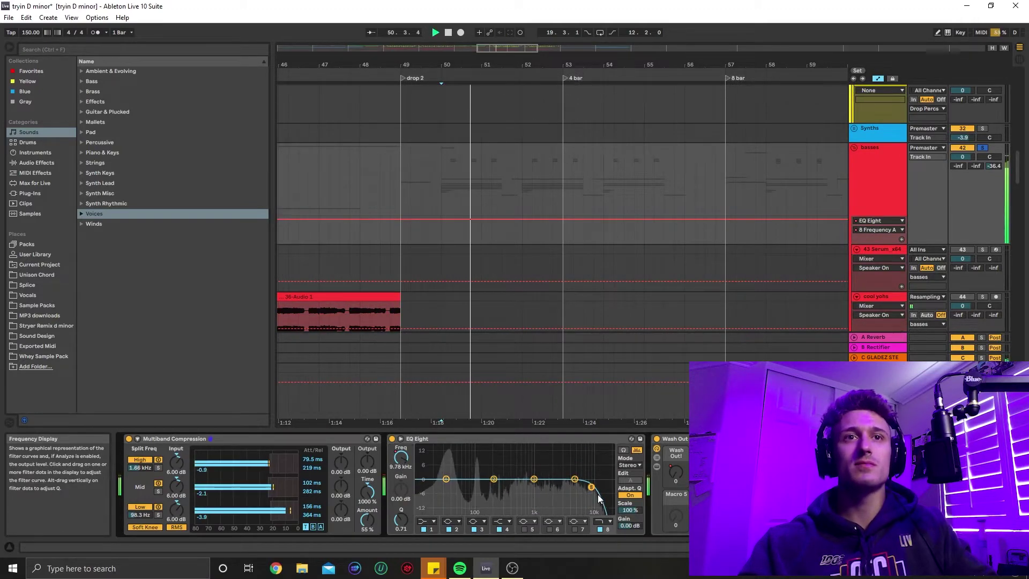
left_click(394, 439)
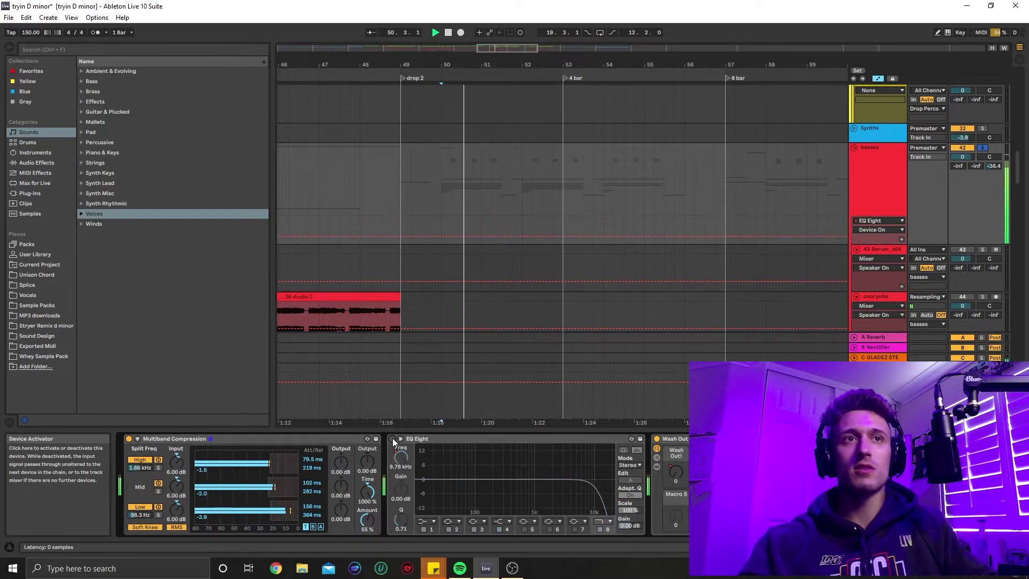
left_click(393, 439)
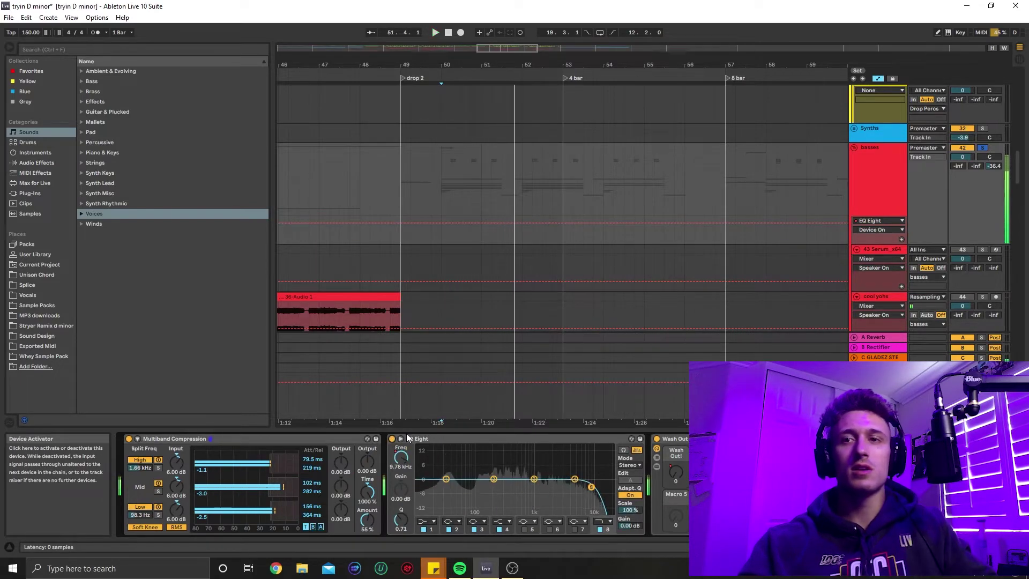
Examine the drop's cymbal tracks, the EQ Eight on Cymatics track 28, and the basses group.
scroll(485, 407, "up", 3)
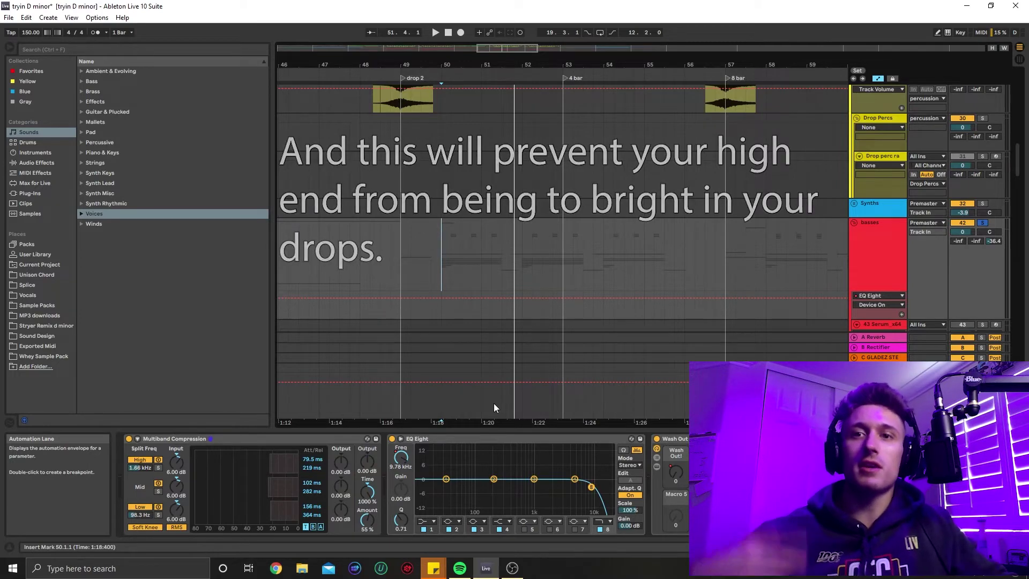
scroll(648, 256, "up", 2)
scroll(647, 256, "up", 4)
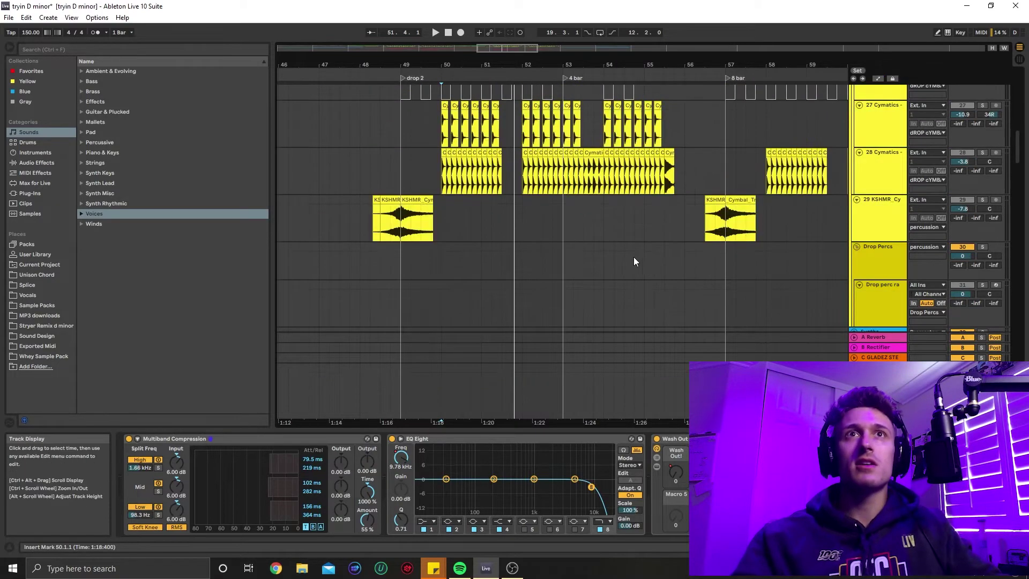
left_click(443, 245)
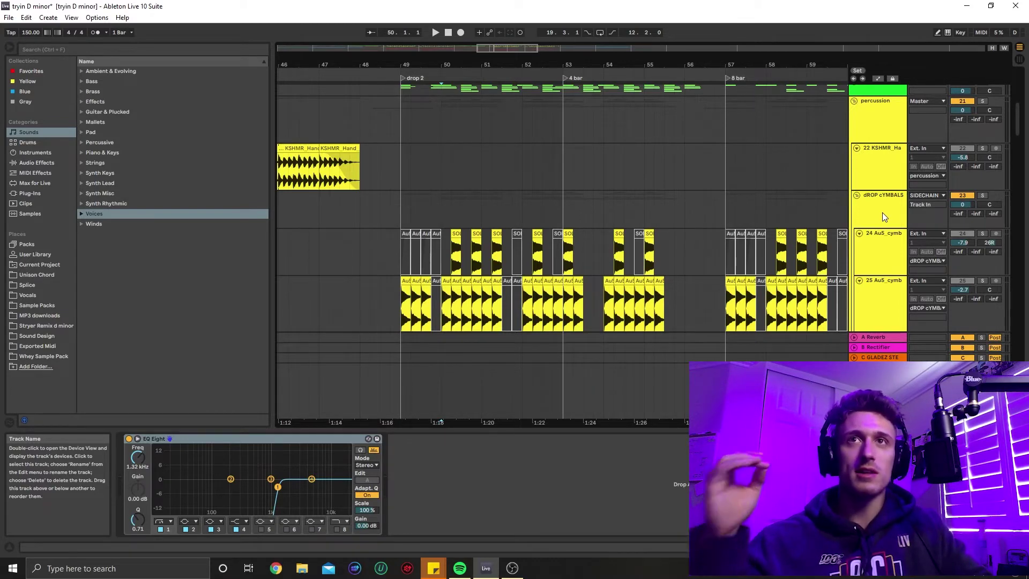
scroll(860, 217, "down", 6)
scroll(858, 217, "down", 10)
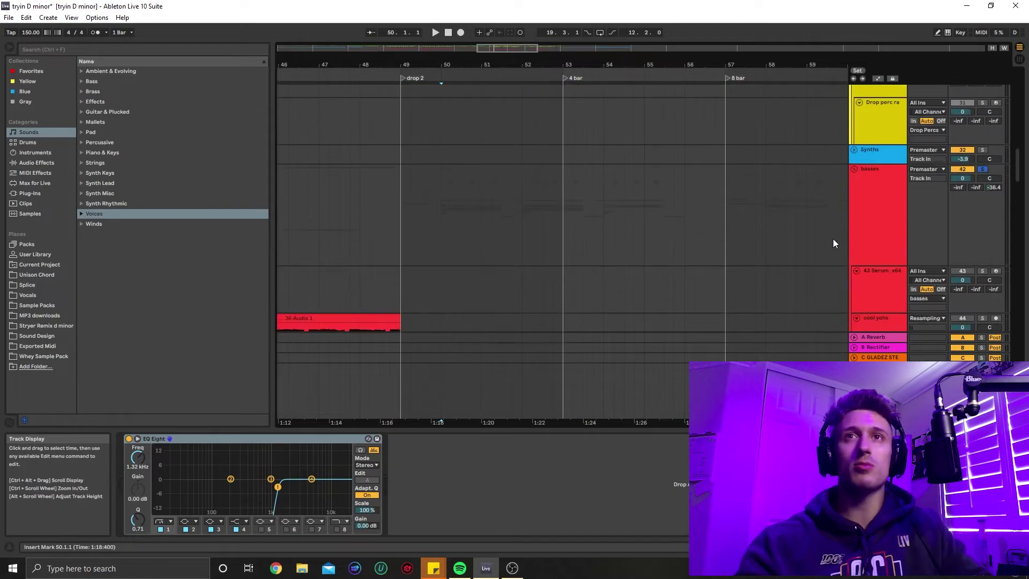
scroll(833, 240, "up", 12)
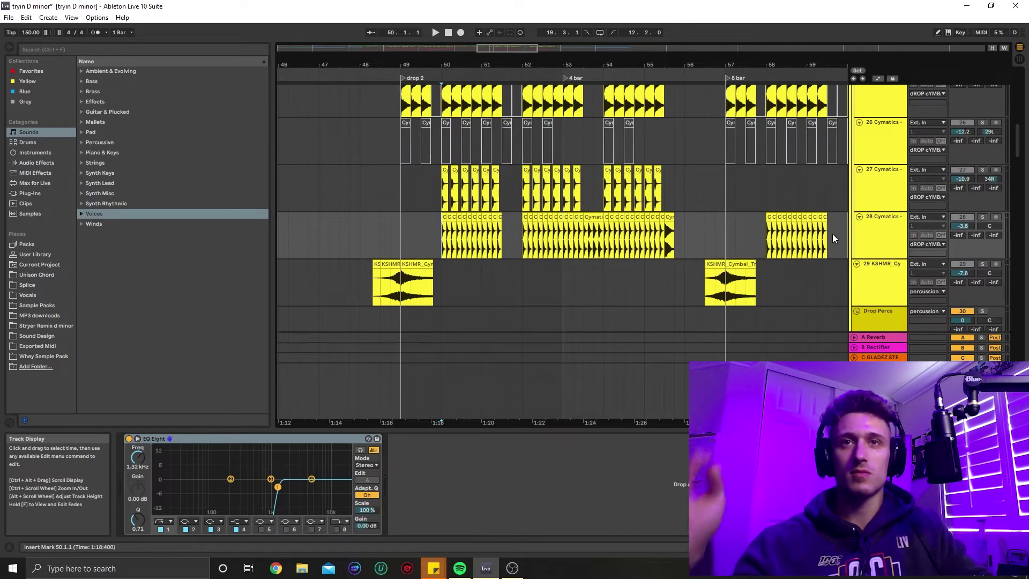
scroll(757, 236, "up", 3)
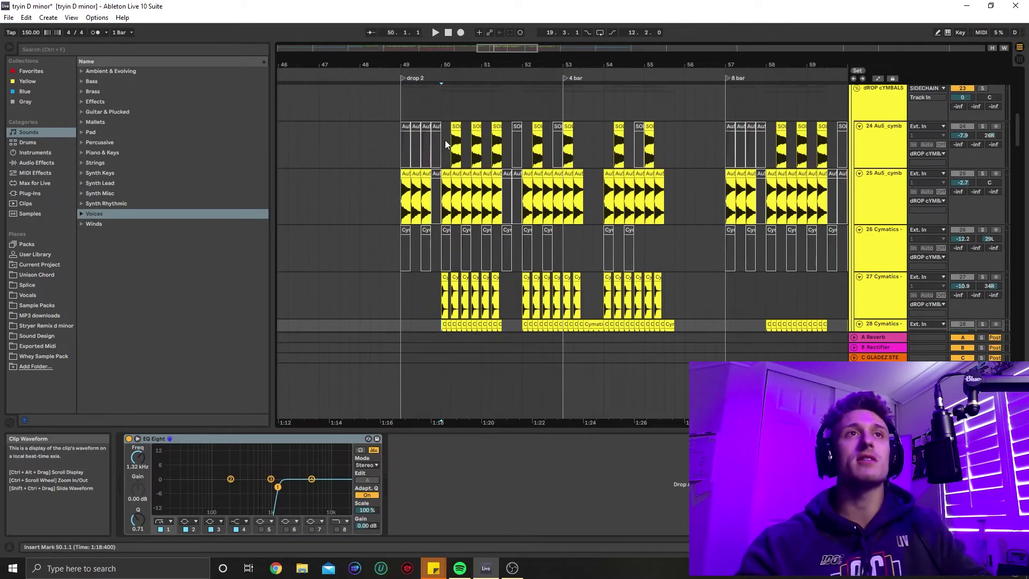
Loop the four bars of drop 2 from bar 49 and play them while toggling the dROP CYMBALS group's activator.
left_click(401, 145)
scroll(737, 171, "up", 1)
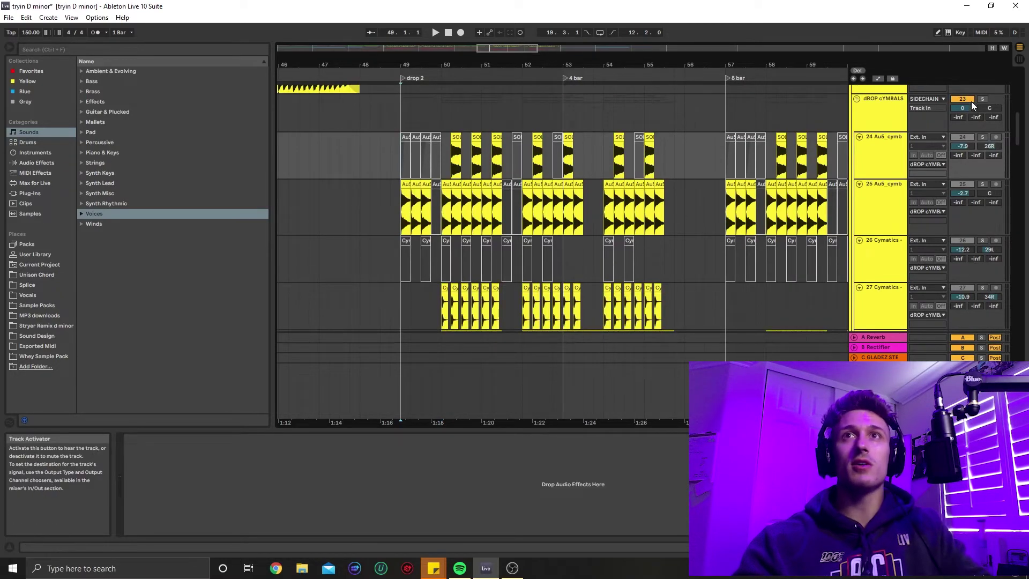
scroll(857, 135, "up", 2)
scroll(844, 289, "down", 2)
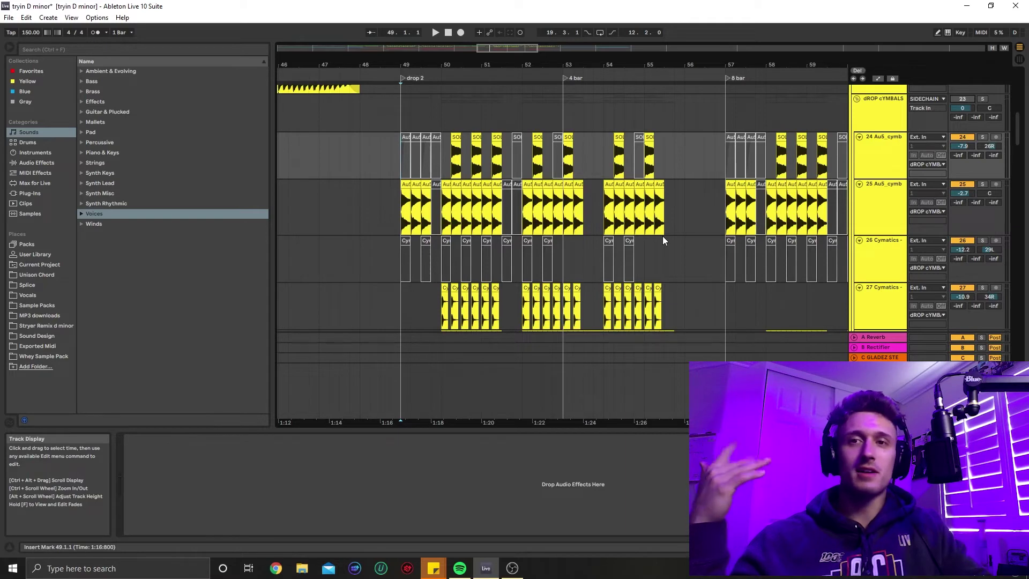
scroll(417, 237, "up", 2)
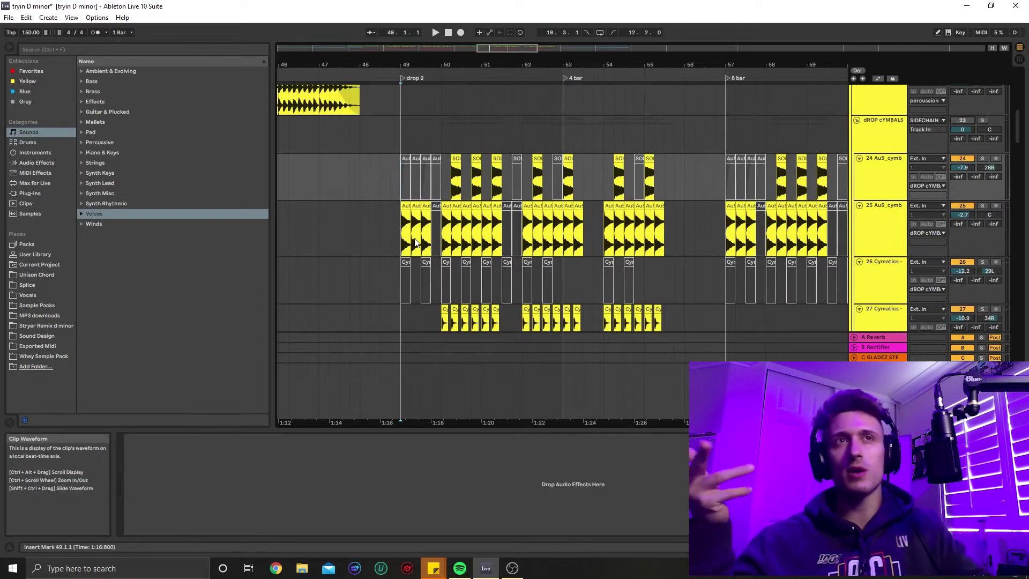
key("space")
left_click_drag(400, 187, 564, 191)
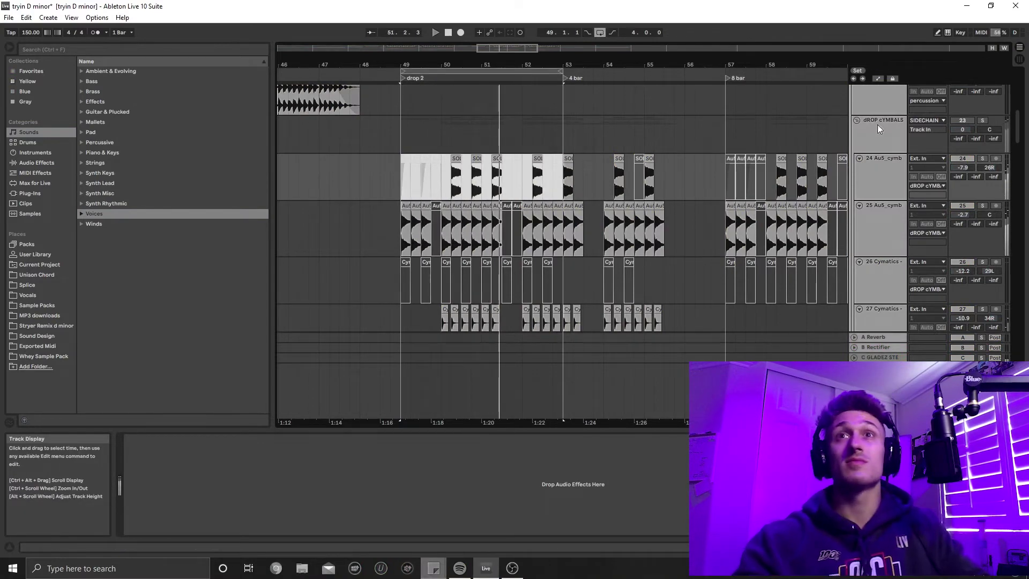
left_click(963, 120)
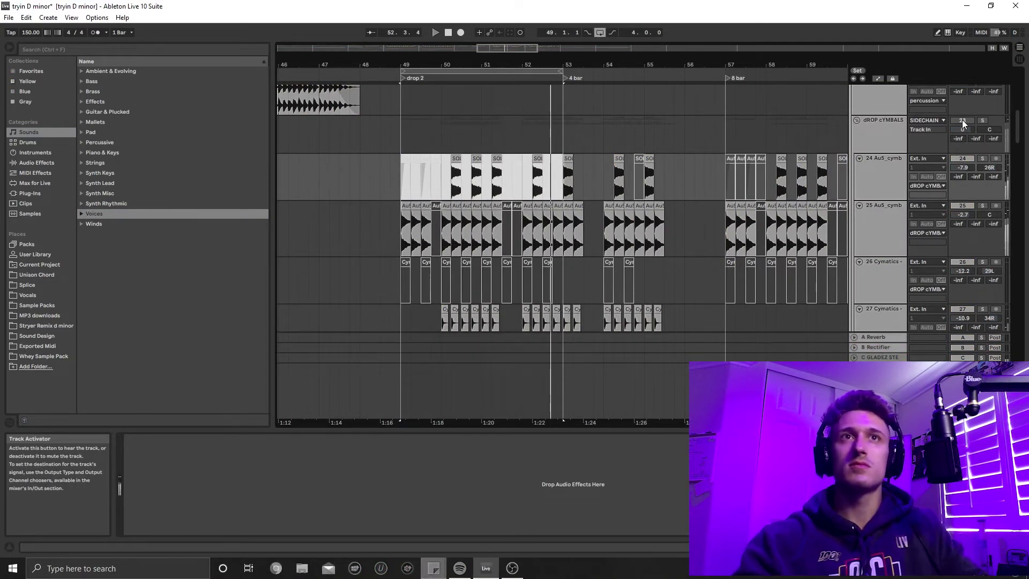